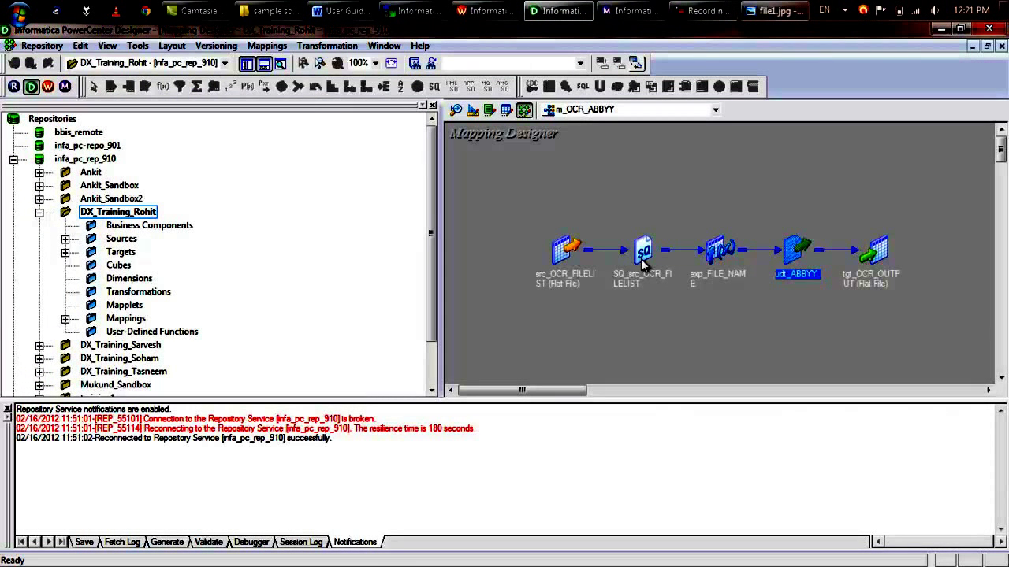
# Examine the source qualifier, exp_FILE_NAME, udt_ABBYY and target objects in the m_OCR_ABBYY mapping
pyautogui.click(643, 260)
pyautogui.click(729, 252)
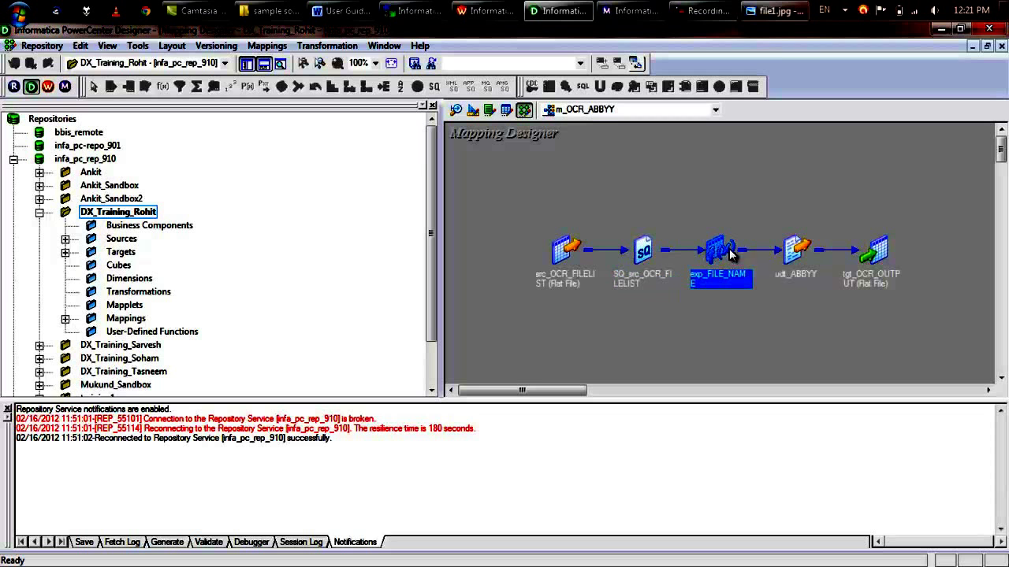
pyautogui.click(795, 254)
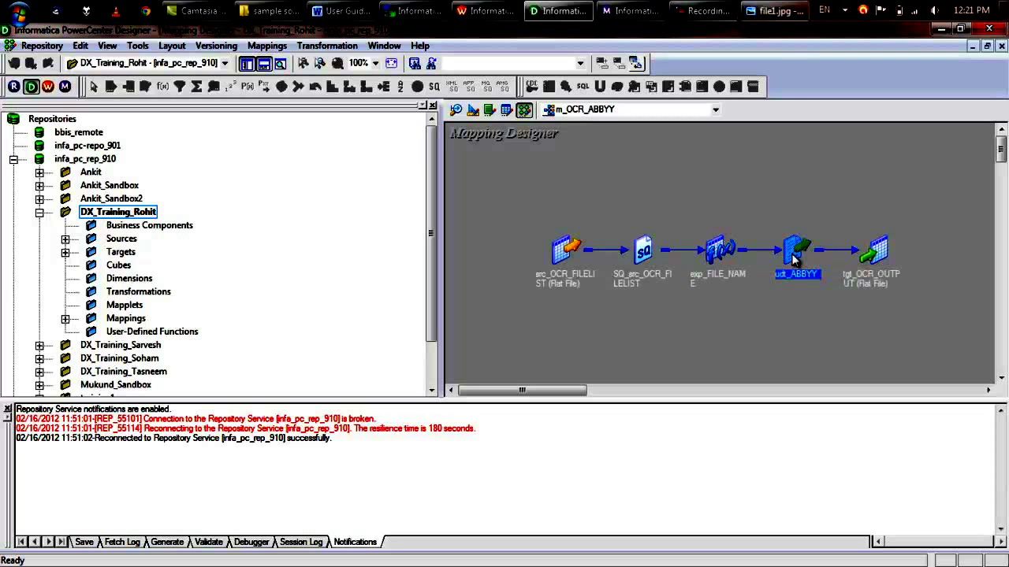
pyautogui.click(881, 253)
# Check the OCR_V1 instructions in the Word user guide, and in WinSCP open the server folder 9.1.0/DataTransformation/ServiceDB
pyautogui.click(354, 9)
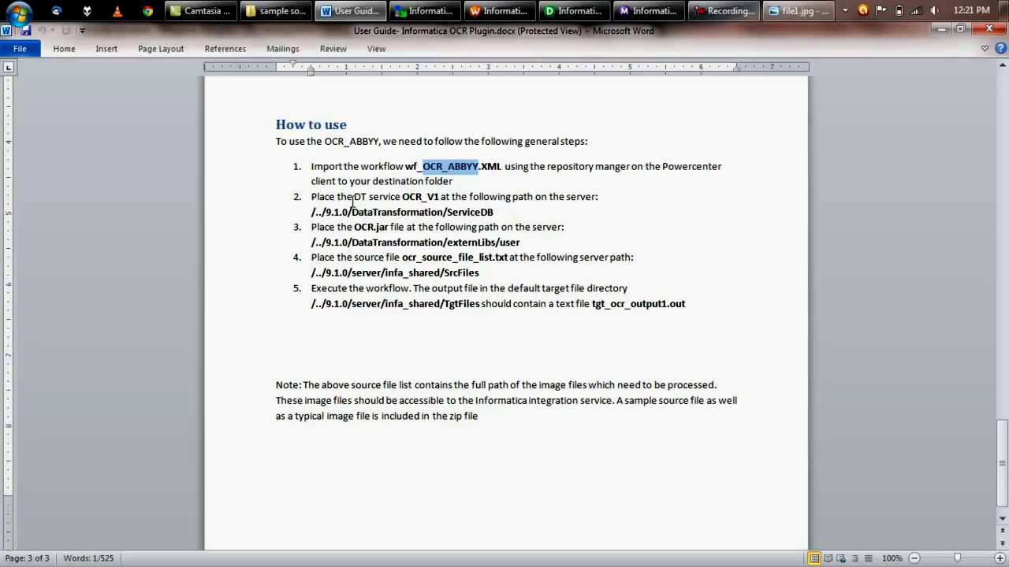
pyautogui.moveTo(403, 198); pyautogui.dragTo(484, 228)
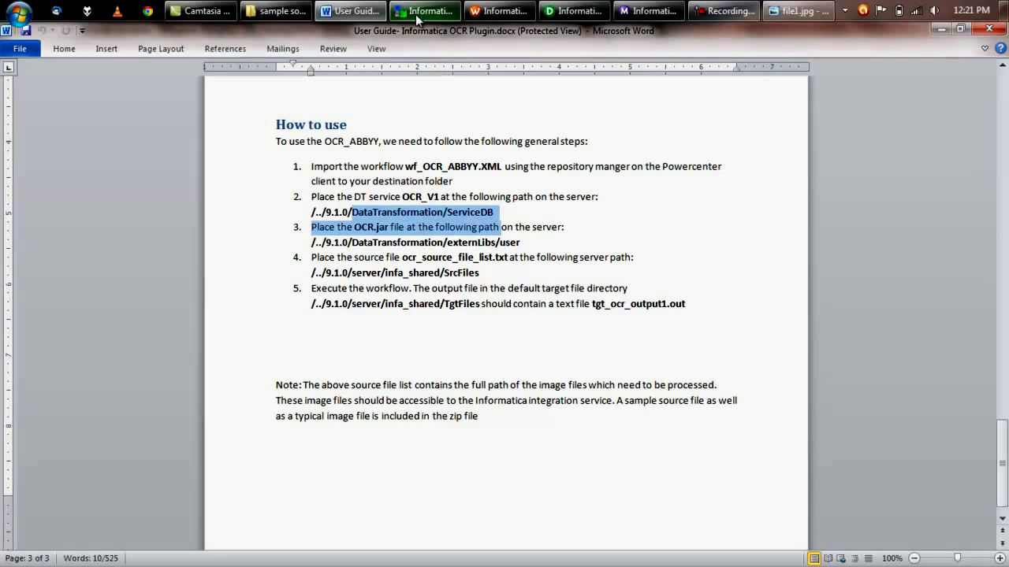
pyautogui.click(418, 11)
pyautogui.click(778, 88)
pyautogui.click(778, 88)
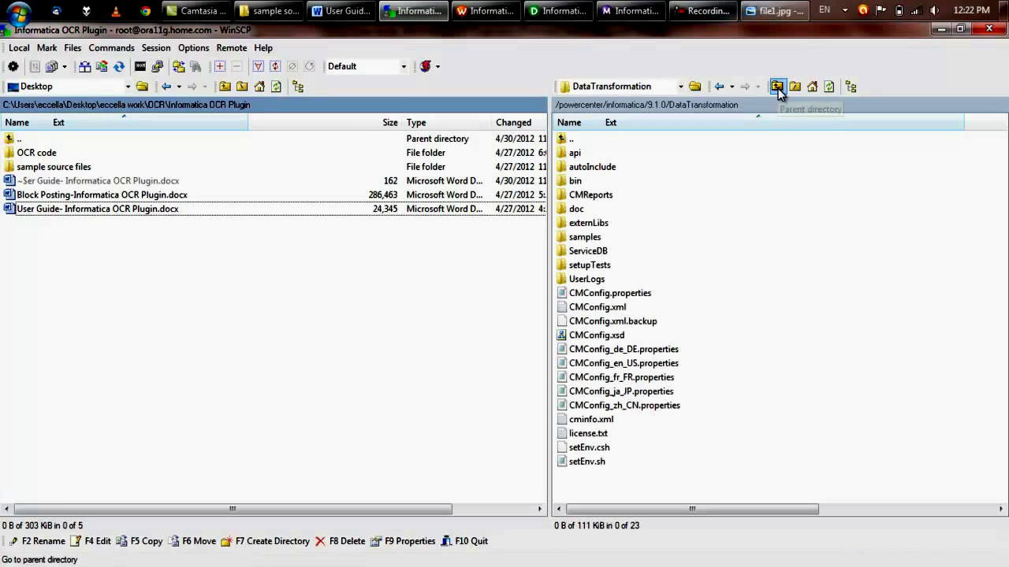
pyautogui.click(777, 88)
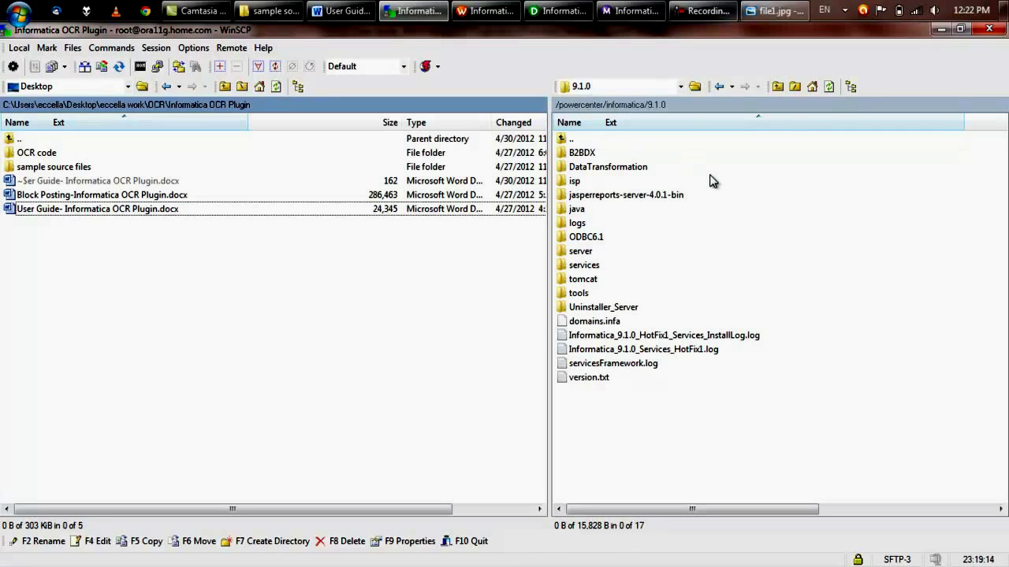
pyautogui.doubleClick(608, 167)
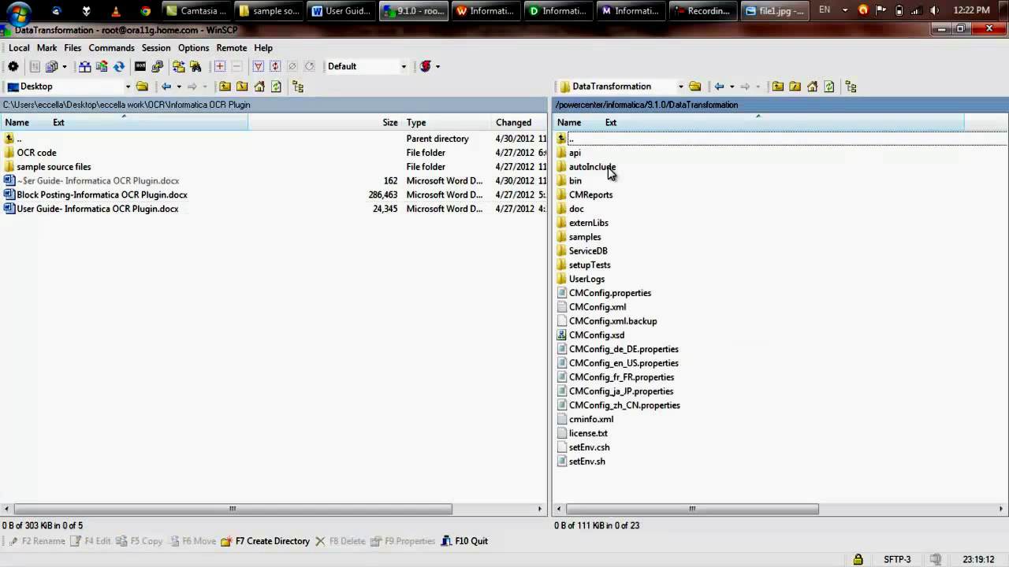
pyautogui.doubleClick(598, 251)
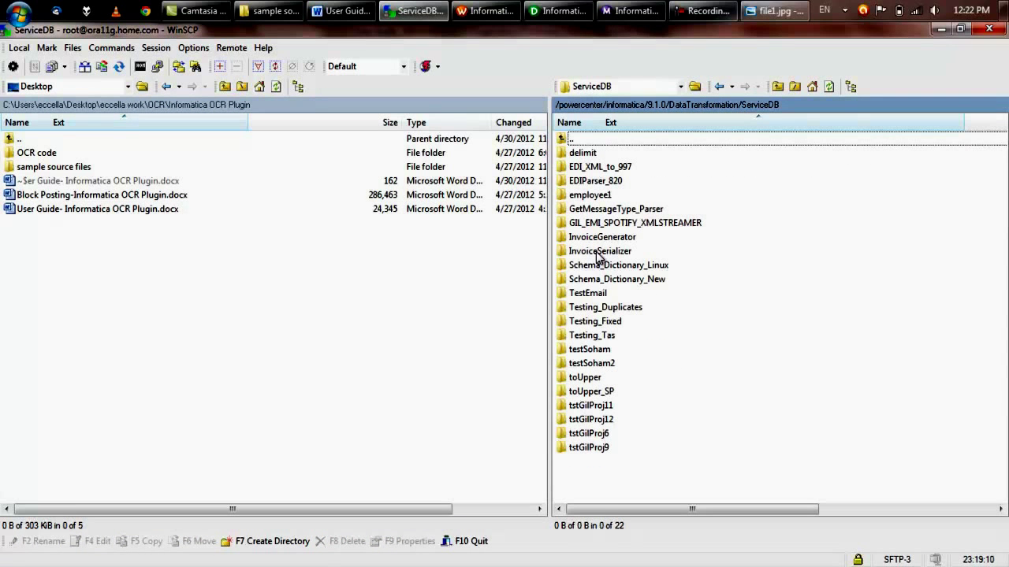
# Upload the OCR_V1 folder from the local OCR code/DT service folder to the server's ServiceDB folder
pyautogui.doubleClick(44, 156)
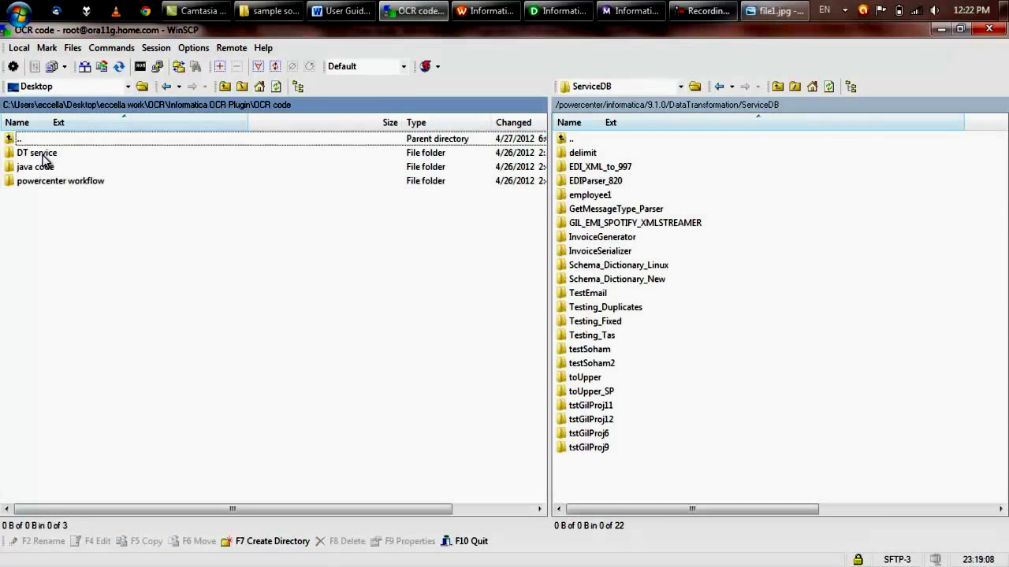
pyautogui.doubleClick(44, 160)
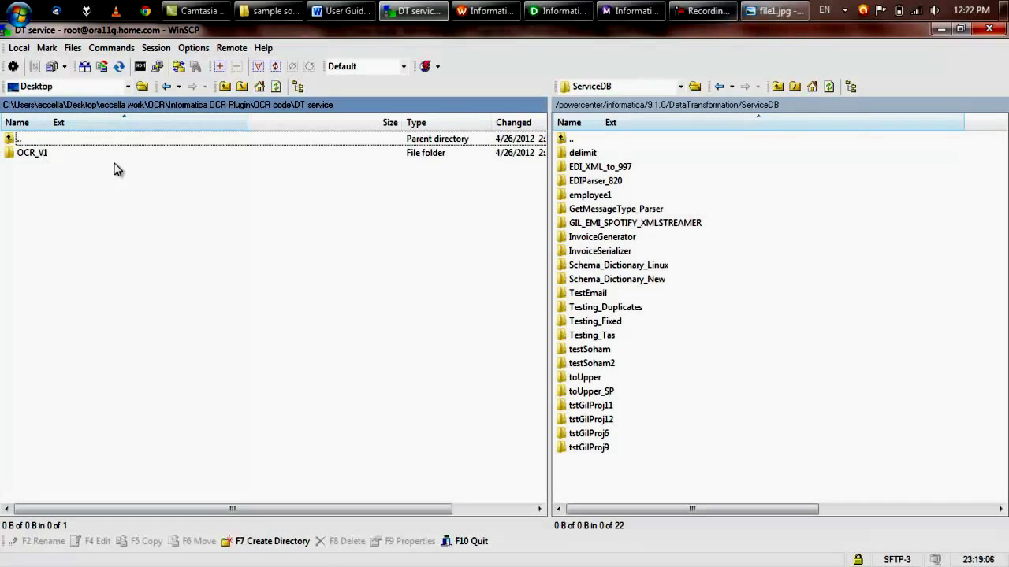
pyautogui.moveTo(471, 159); pyautogui.dragTo(703, 486)
pyautogui.click(543, 360)
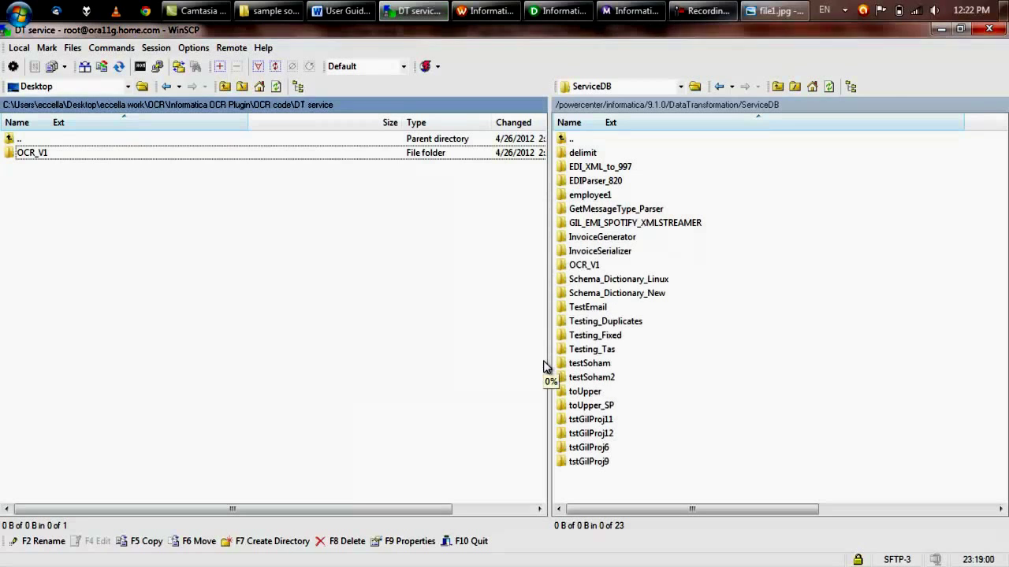
# Return the server view to DataTransformation and look up the destination path of OCR.jar in the Word user guide
pyautogui.click(777, 89)
pyautogui.click(343, 11)
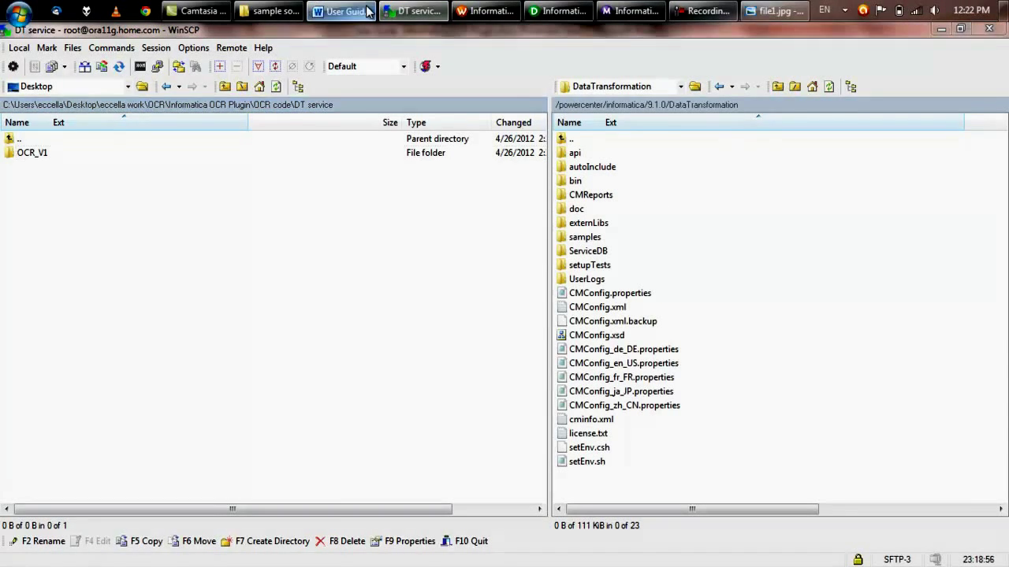
pyautogui.click(340, 257)
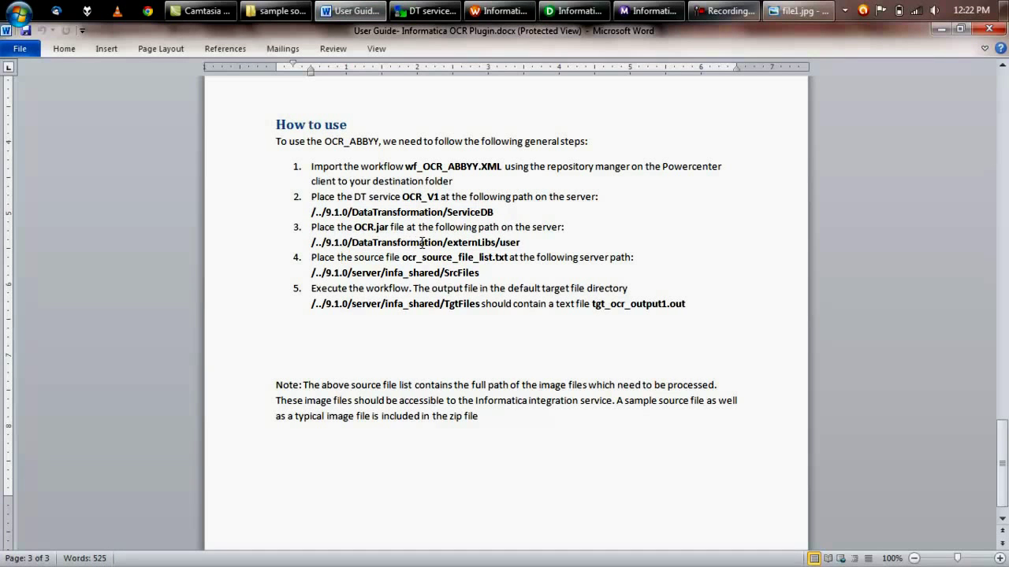
pyautogui.moveTo(341, 243); pyautogui.dragTo(506, 244)
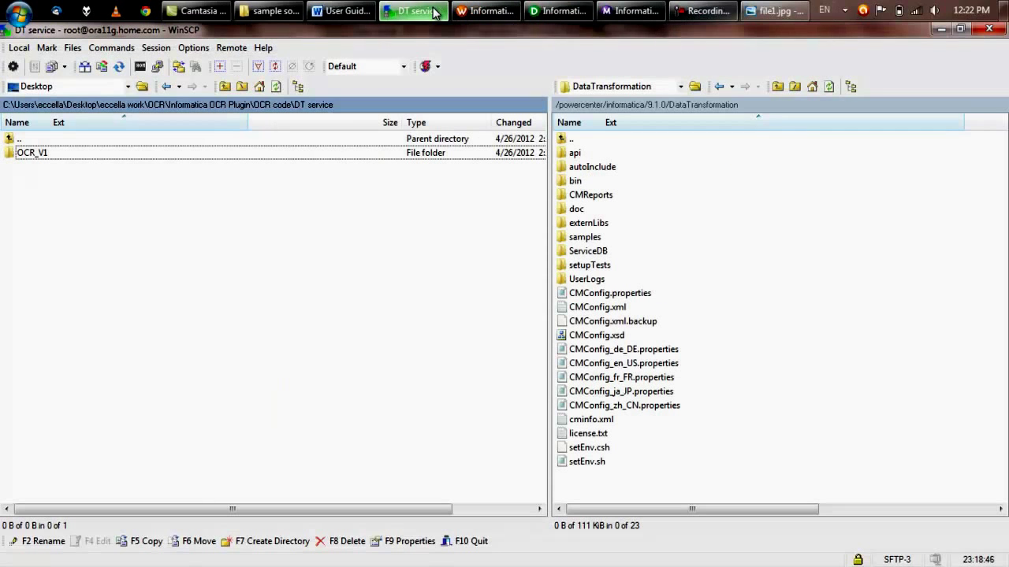
# In WinSCP, upload OCR.jar from the local java code folder to the server folder DataTransformation/externLibs/user
pyautogui.click(418, 11)
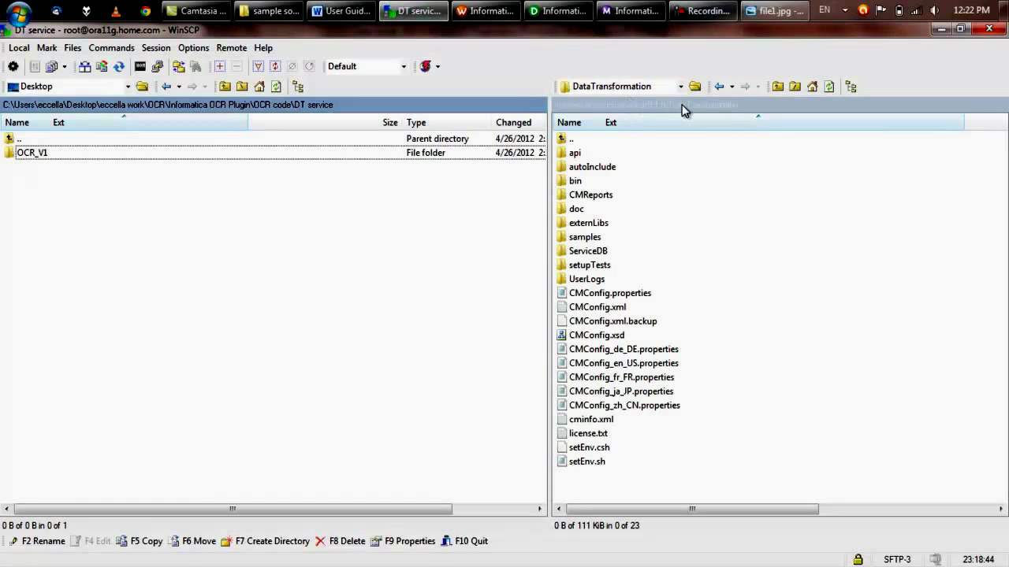
pyautogui.doubleClick(593, 222)
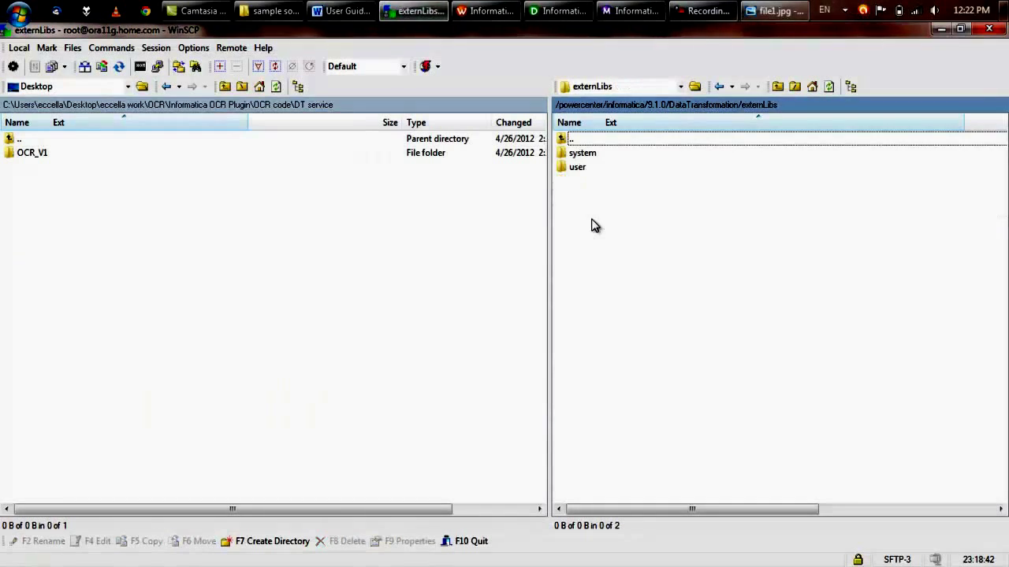
pyautogui.doubleClick(577, 167)
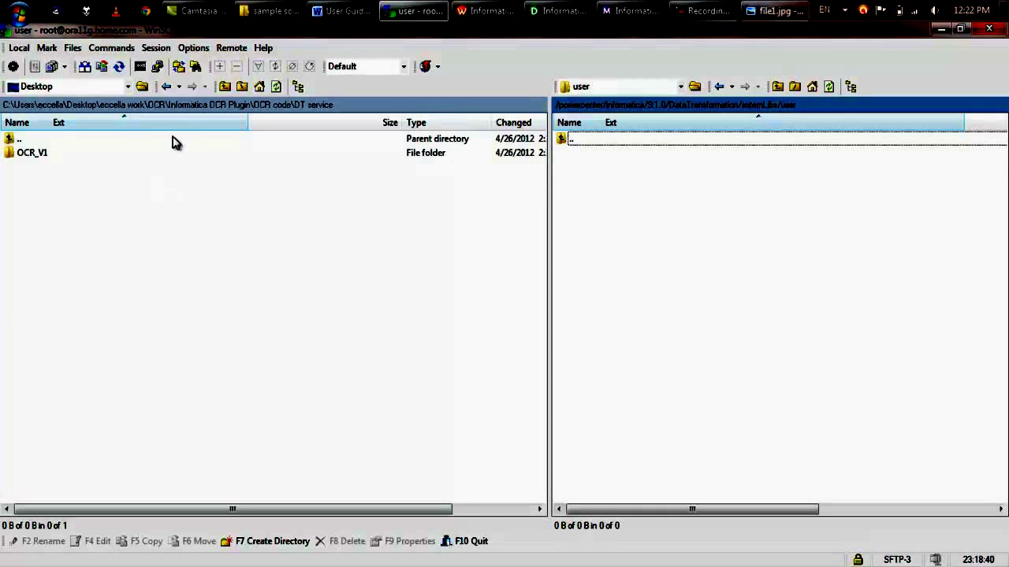
pyautogui.click(224, 86)
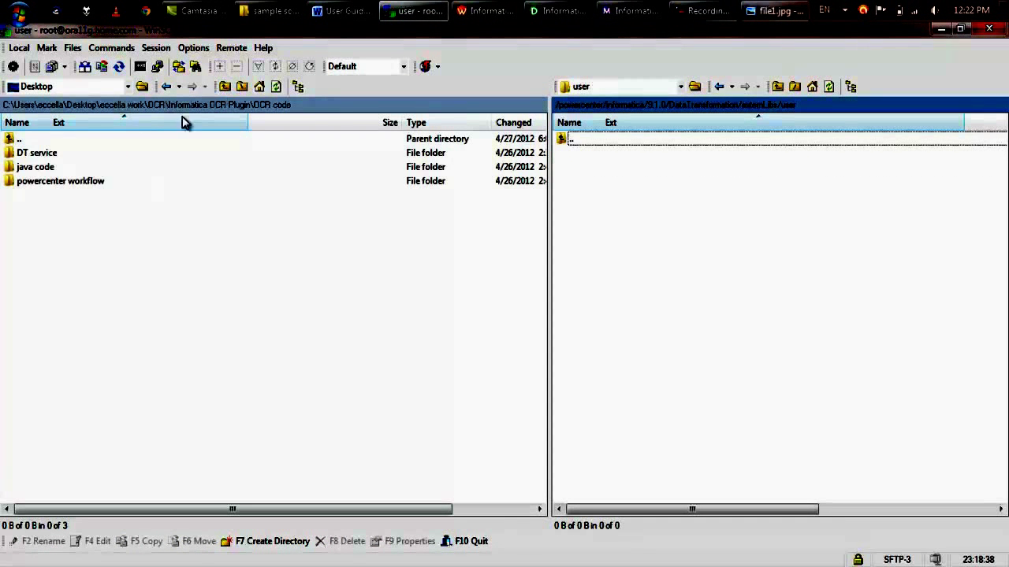
pyautogui.doubleClick(35, 167)
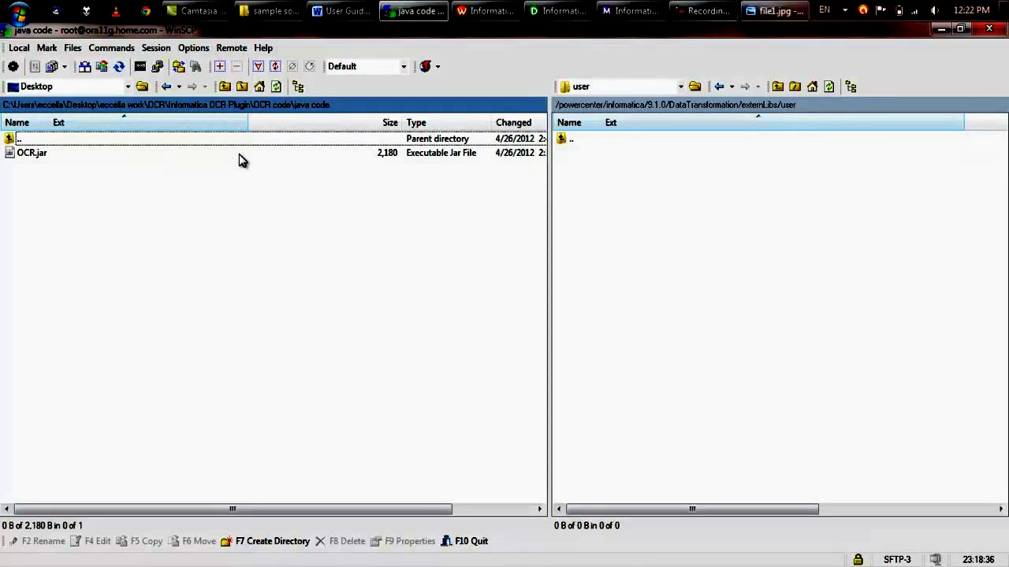
pyautogui.moveTo(471, 160); pyautogui.dragTo(607, 226)
pyautogui.click(549, 359)
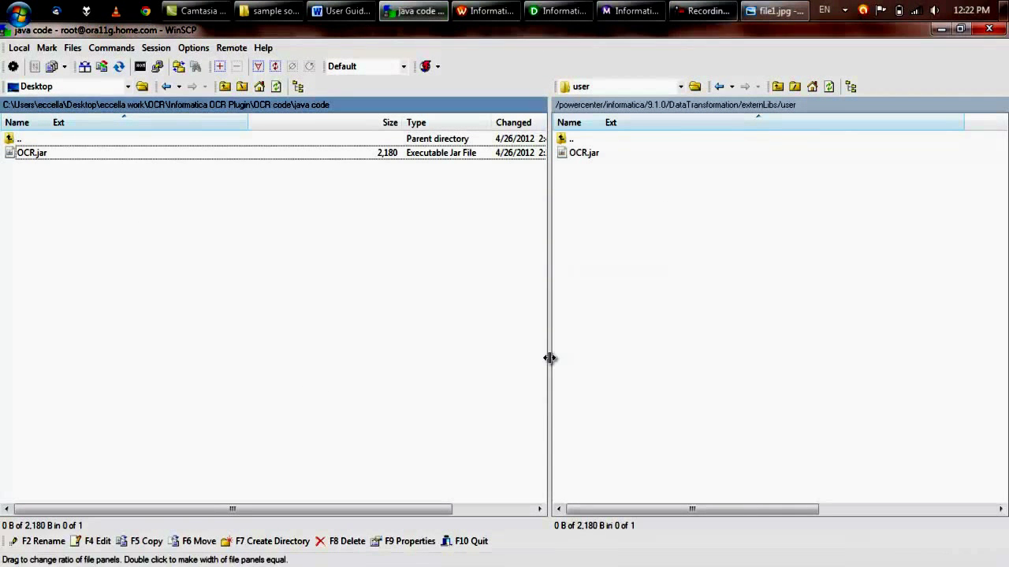
# Consult the Word user guide's source file instructions and open the sample ocr_source_file_list.txt in Notepad
pyautogui.click(776, 88)
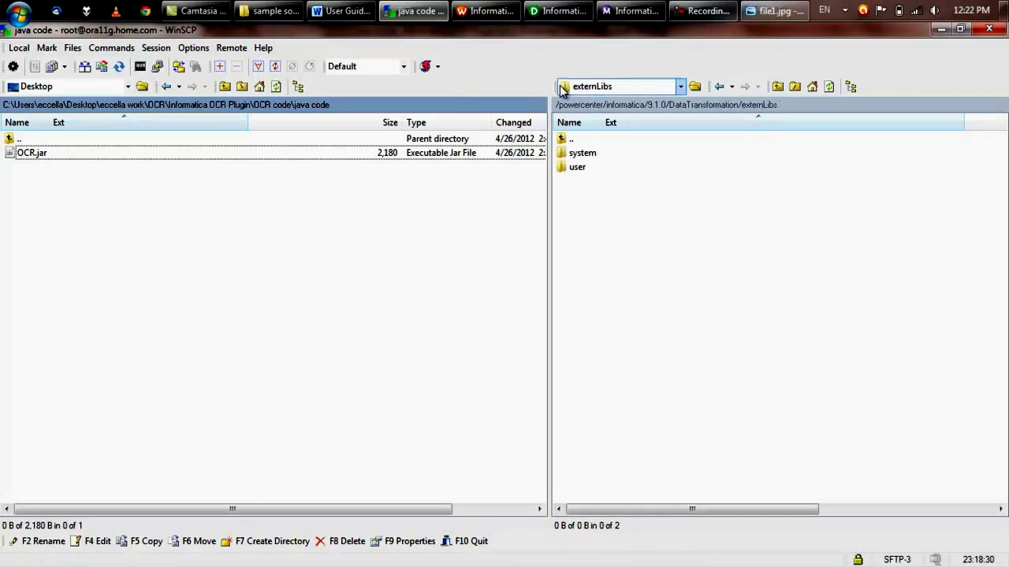
pyautogui.click(355, 11)
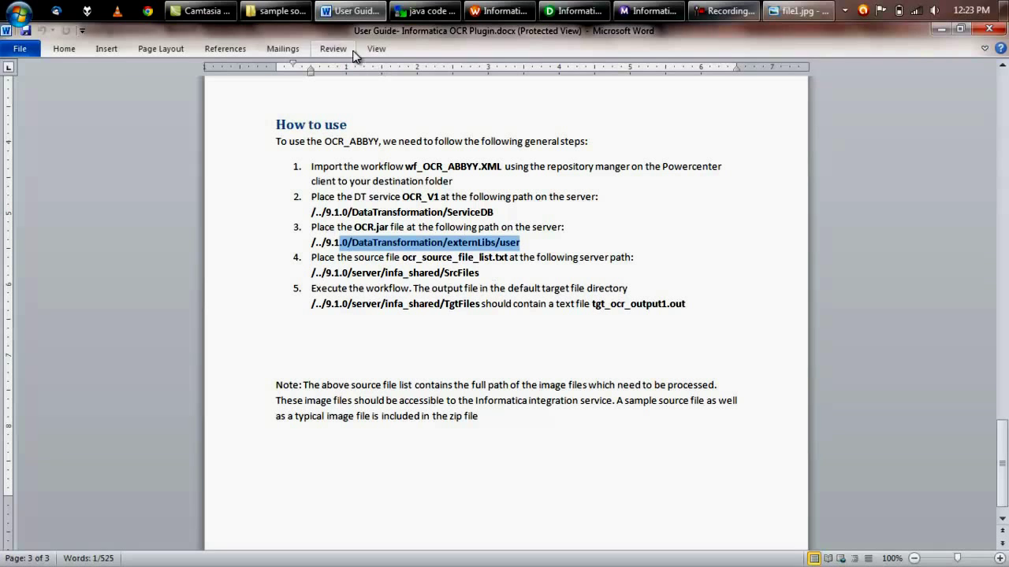
pyautogui.click(294, 17)
pyautogui.doubleClick(254, 157)
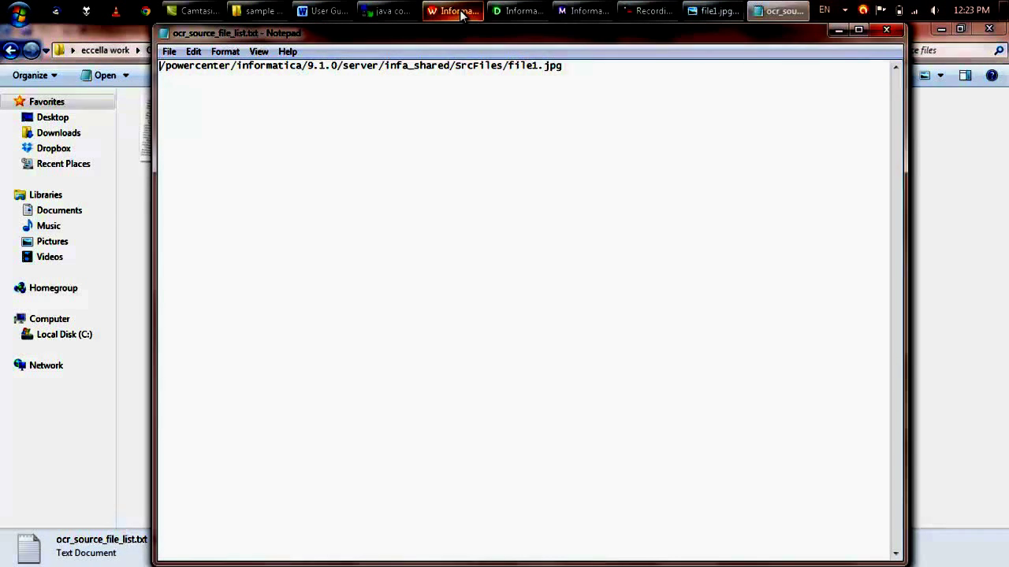
# In WinSCP, open the server folder 9.1.0/server/infa_shared/SrcFiles and locate ocr_source_file_list.txt
pyautogui.click(461, 14)
pyautogui.click(386, 11)
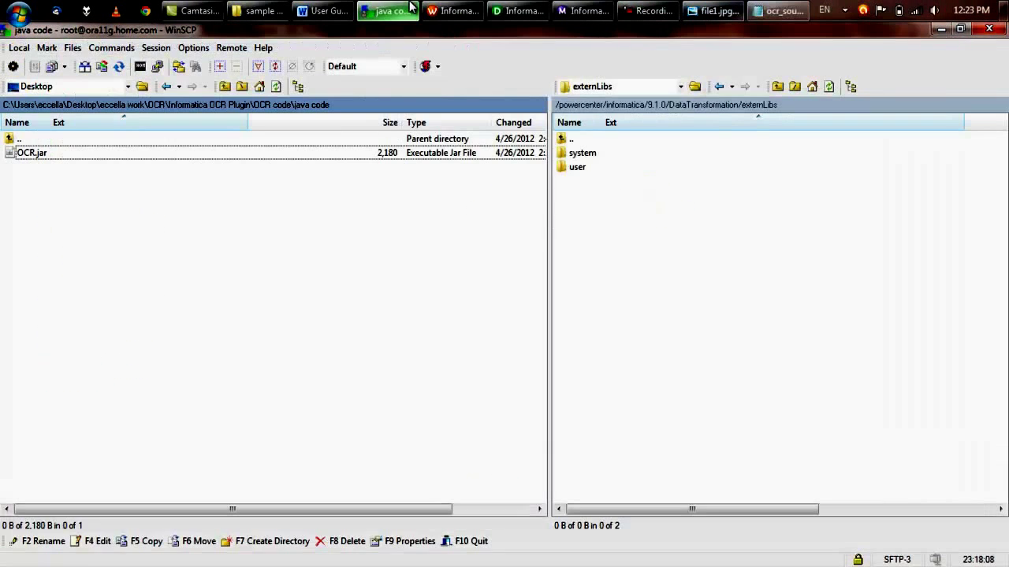
pyautogui.click(777, 87)
pyautogui.click(777, 87)
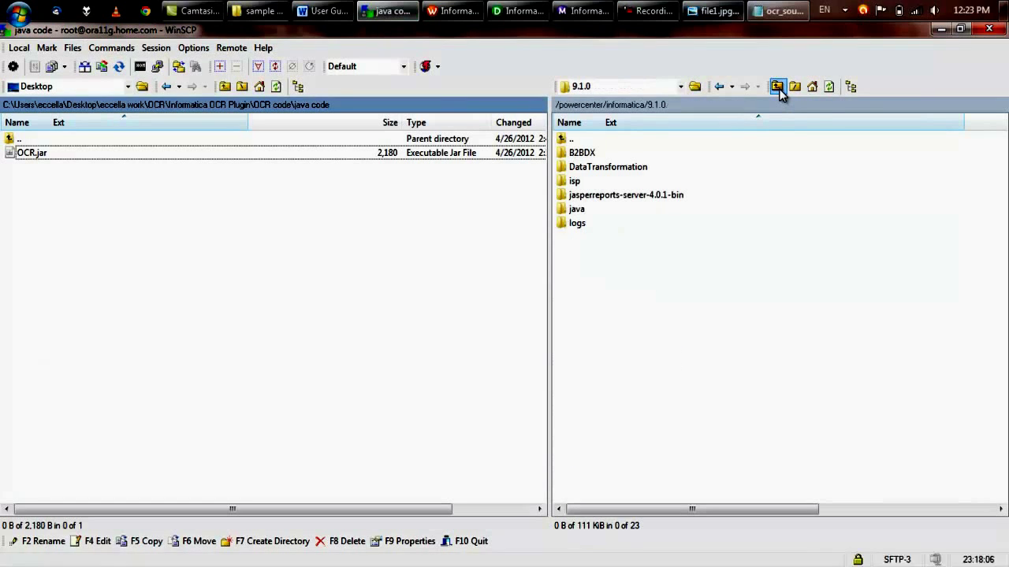
pyautogui.doubleClick(581, 251)
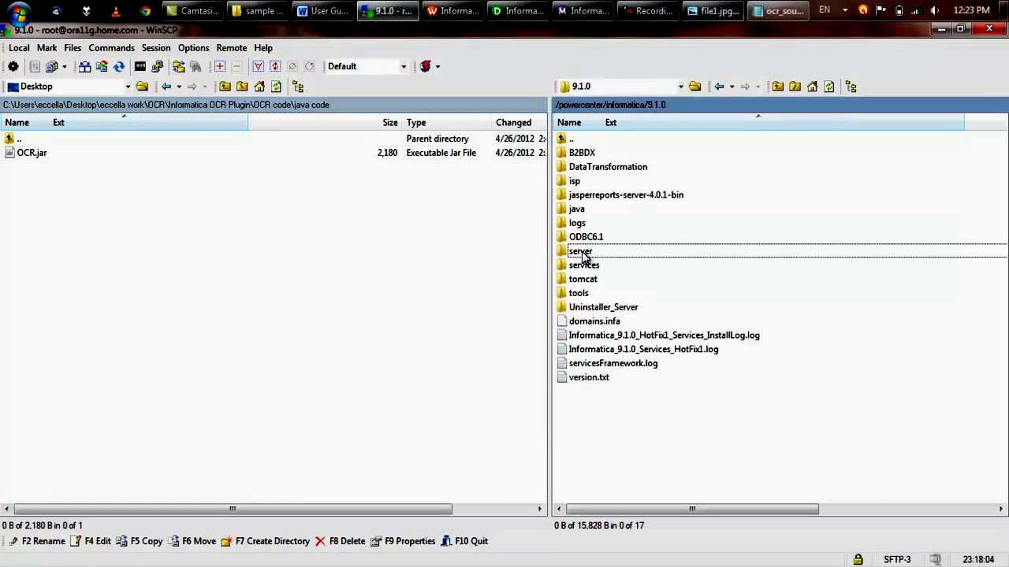
pyautogui.doubleClick(589, 182)
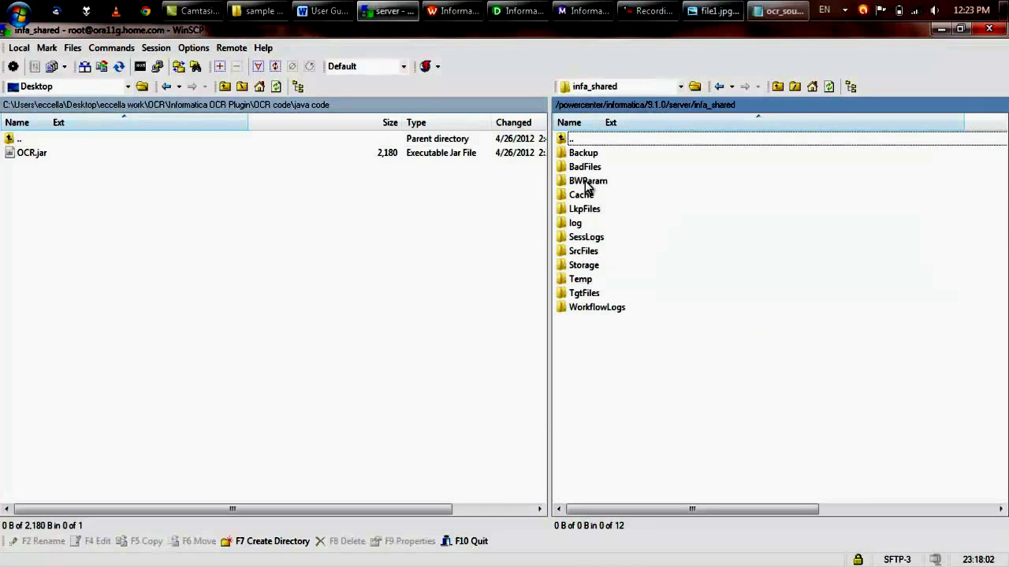
pyautogui.doubleClick(583, 252)
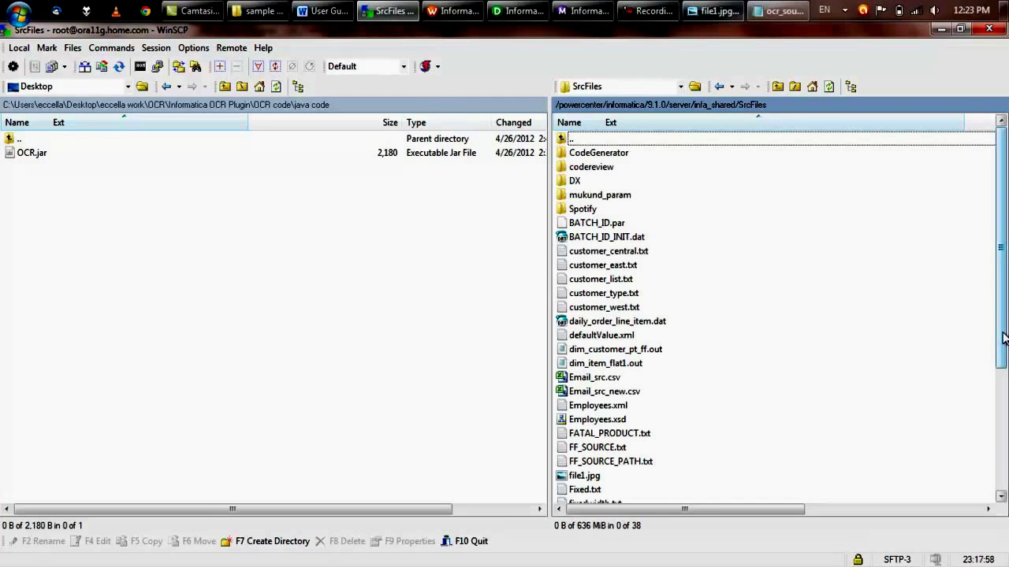
pyautogui.moveTo(1001, 336); pyautogui.dragTo(1001, 391)
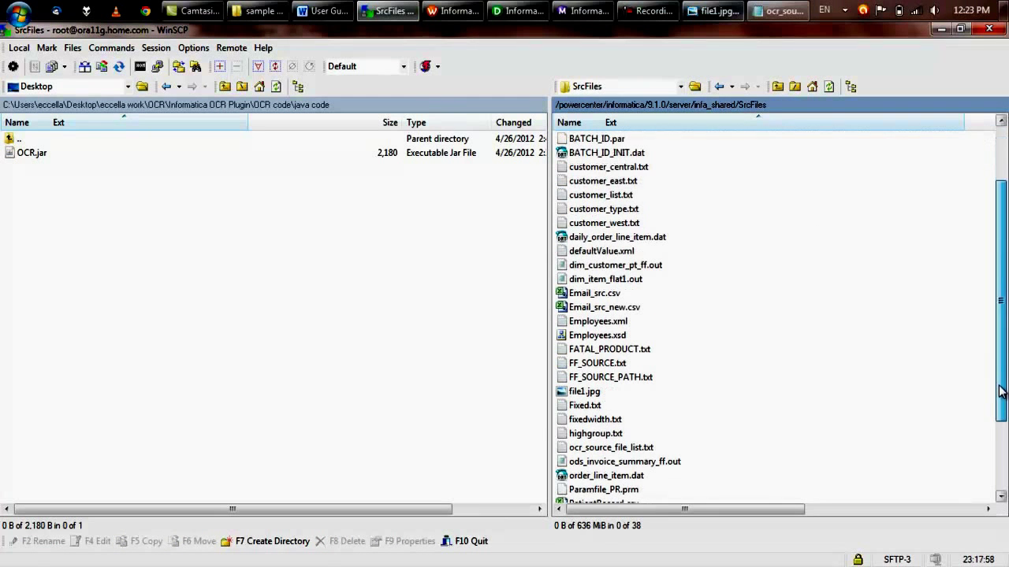
# Inspect the image path in the server's ocr_source_file_list.txt and view the file1.jpg image in Windows Photo Viewer
pyautogui.doubleClick(629, 453)
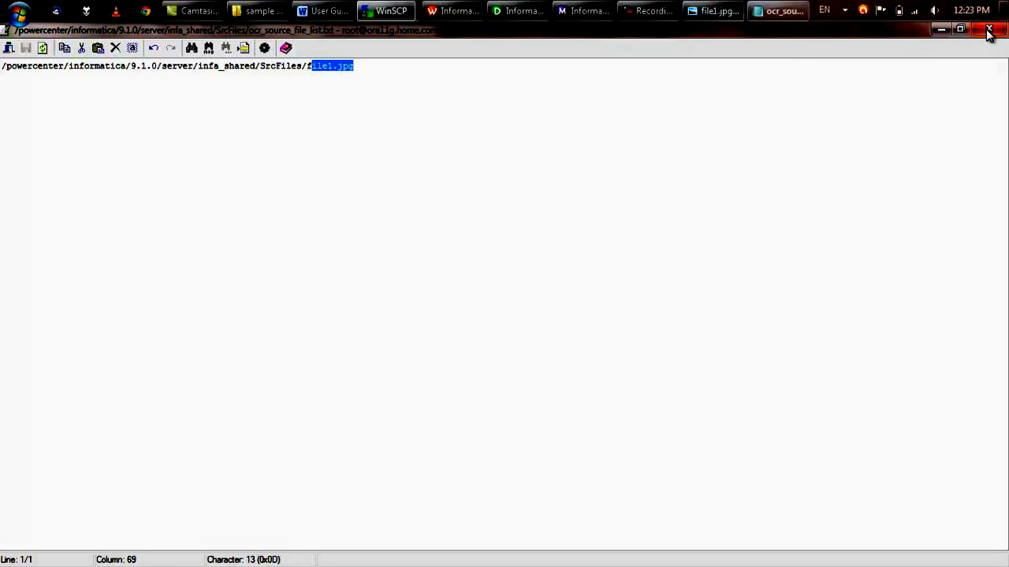
pyautogui.click(990, 30)
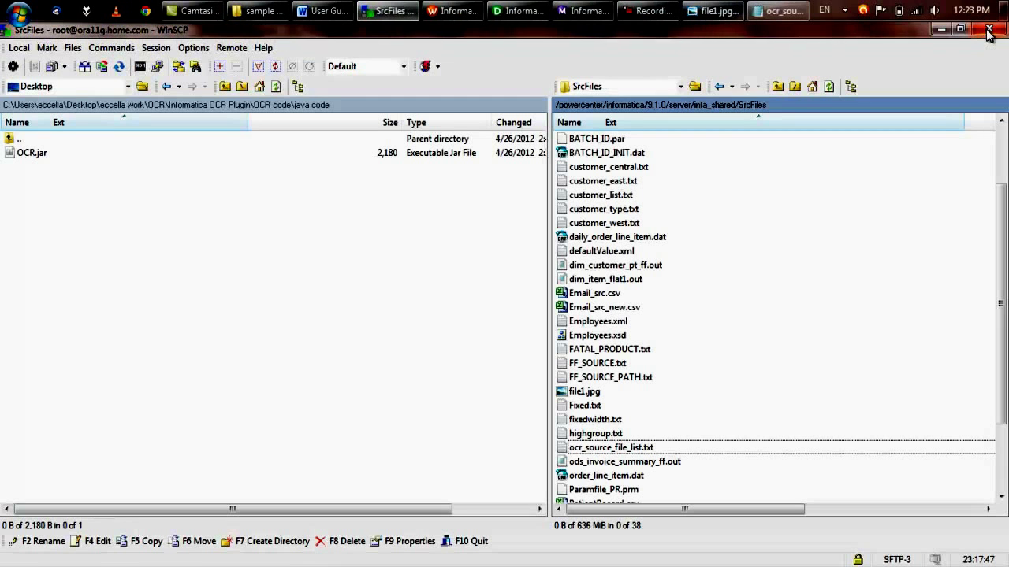
pyautogui.click(589, 391)
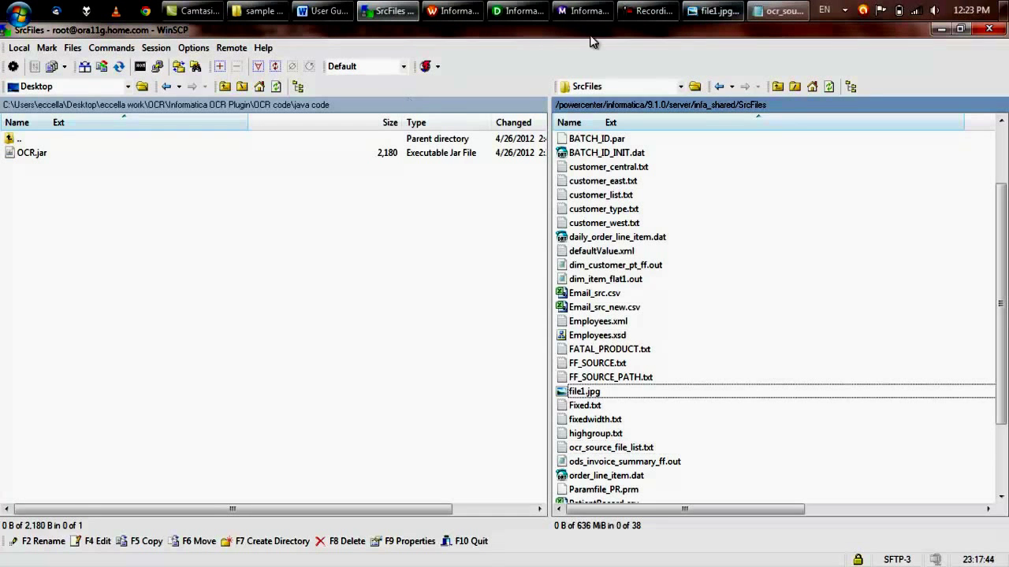
pyautogui.click(720, 8)
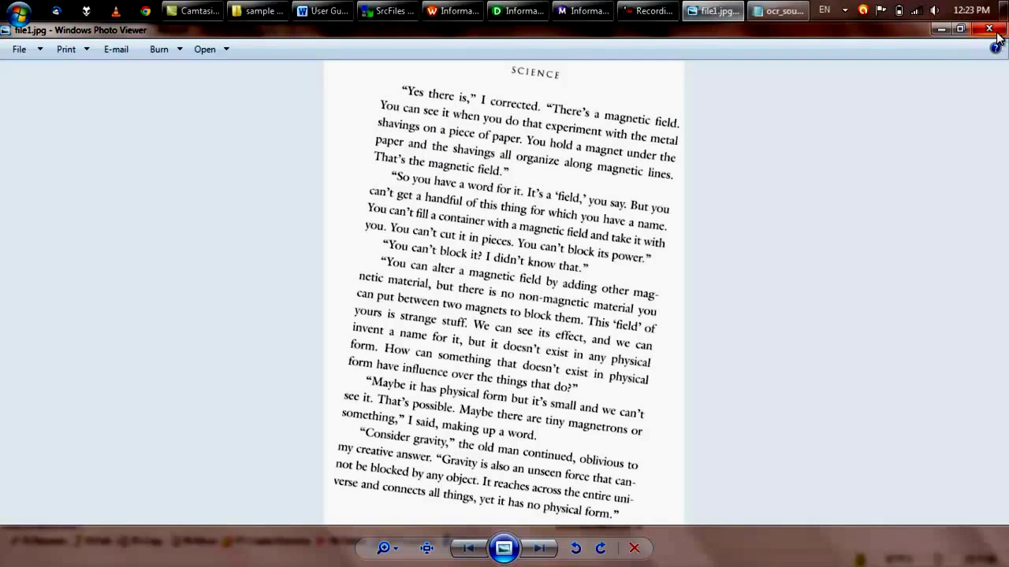
# Switch to the Word user guide and review the workflow execution instructions and the output file location
pyautogui.click(325, 10)
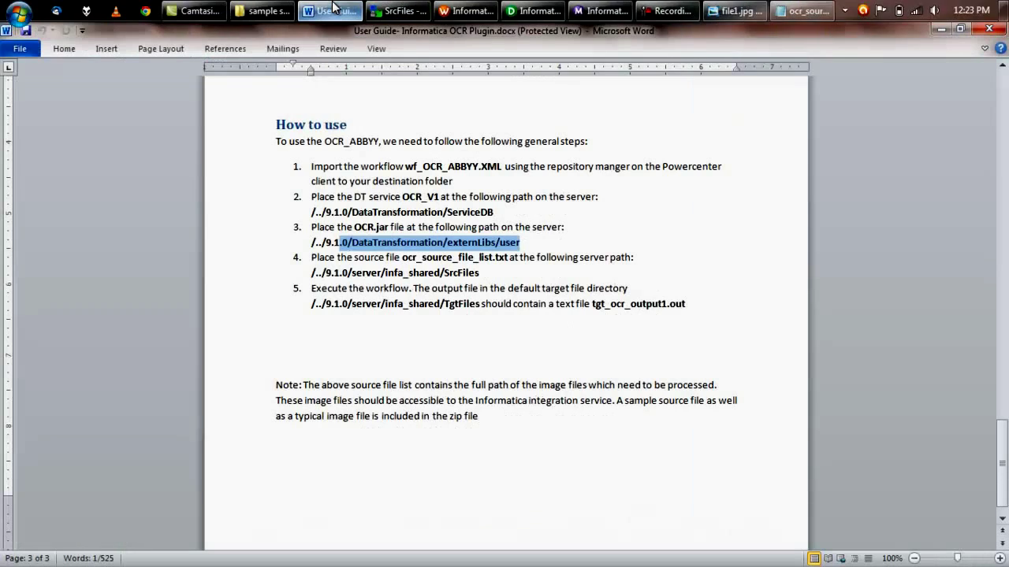
pyautogui.click(405, 308)
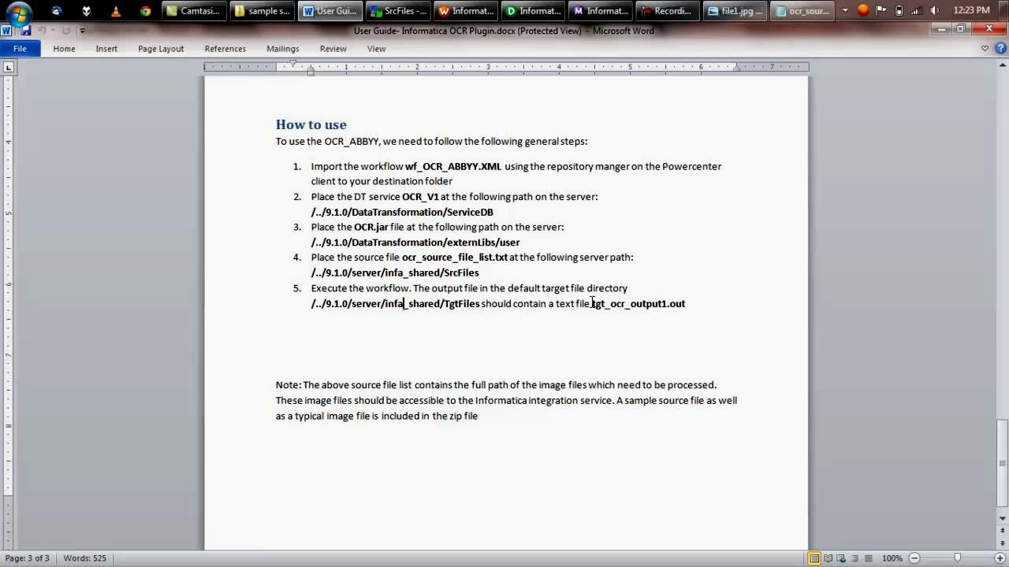
# Switch to PowerCenter Workflow Manager, start the wf_OCR_ABBYY workflow and check its run in Workflow Monitor
pyautogui.moveTo(589, 304); pyautogui.dragTo(687, 310)
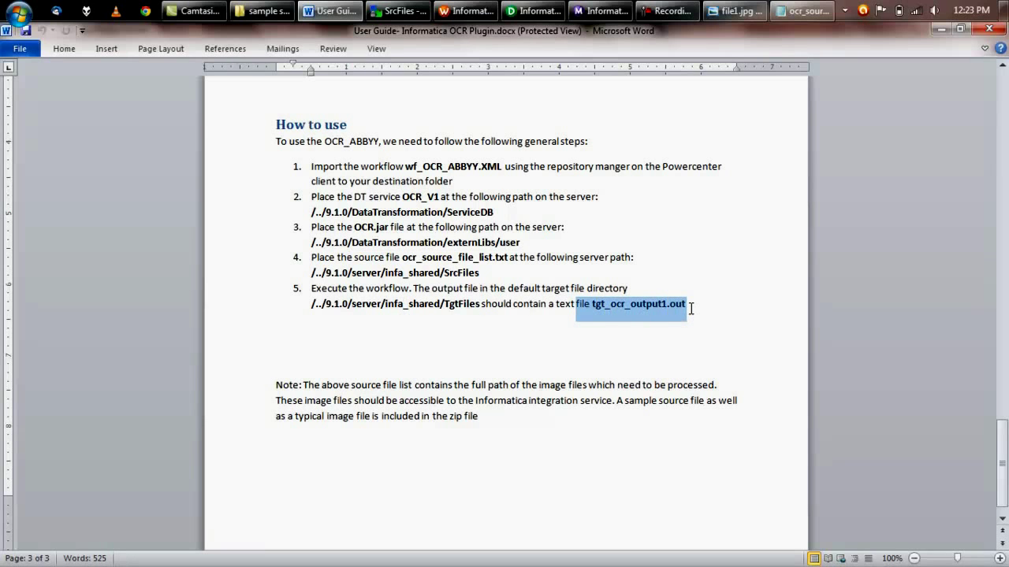
pyautogui.click(514, 349)
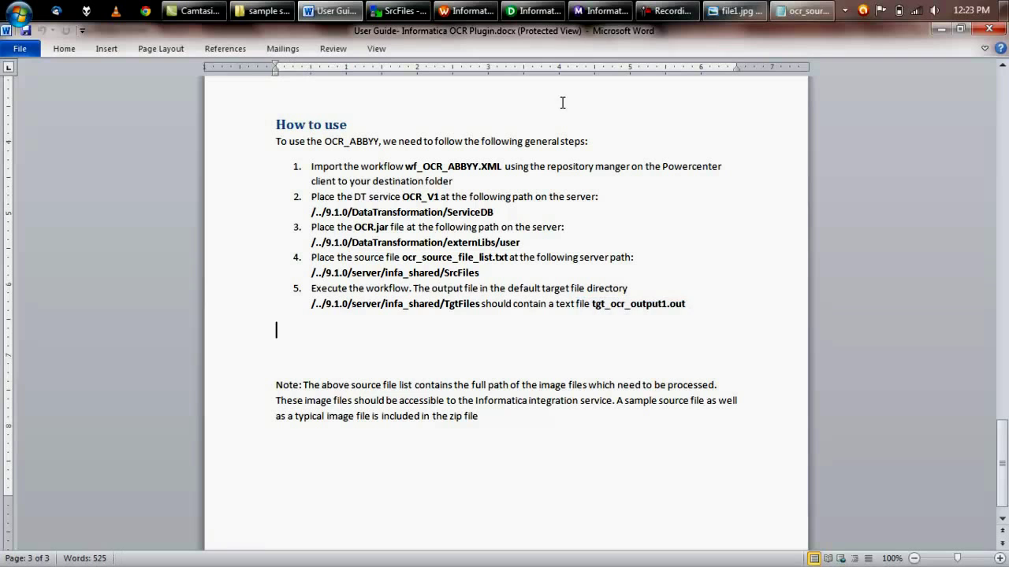
pyautogui.click(469, 10)
pyautogui.rightClick(441, 282)
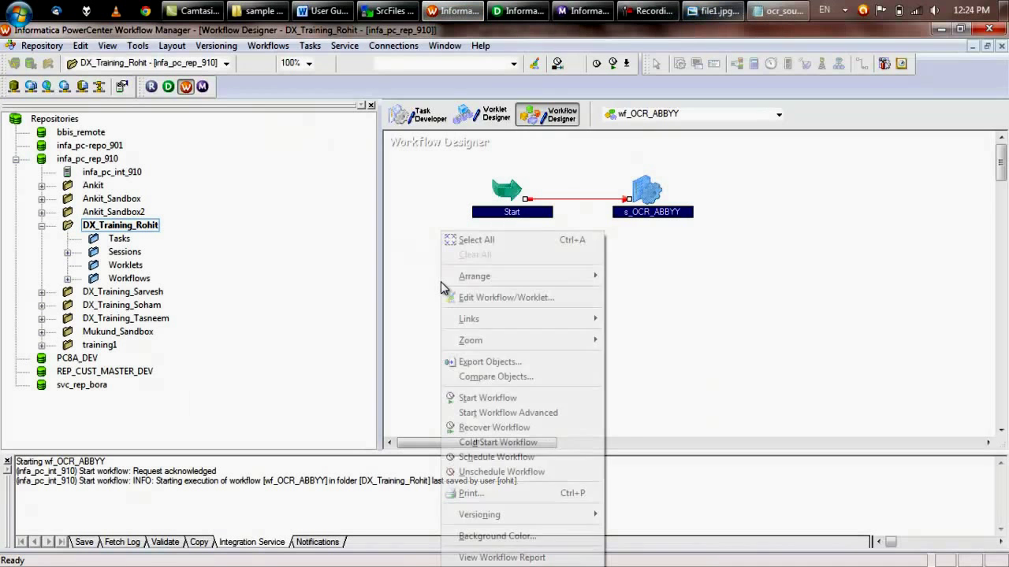
pyautogui.click(508, 398)
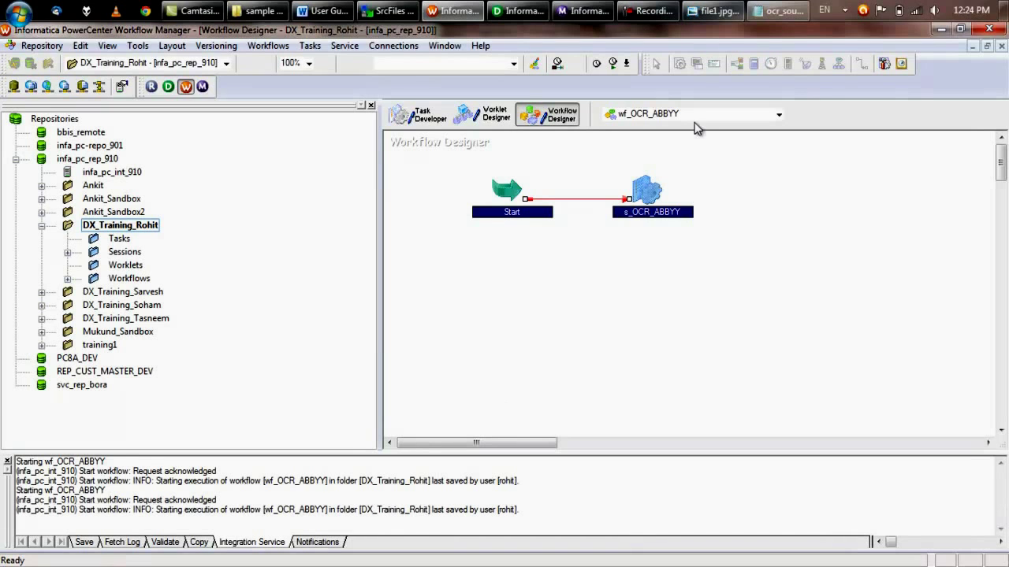
pyautogui.click(581, 8)
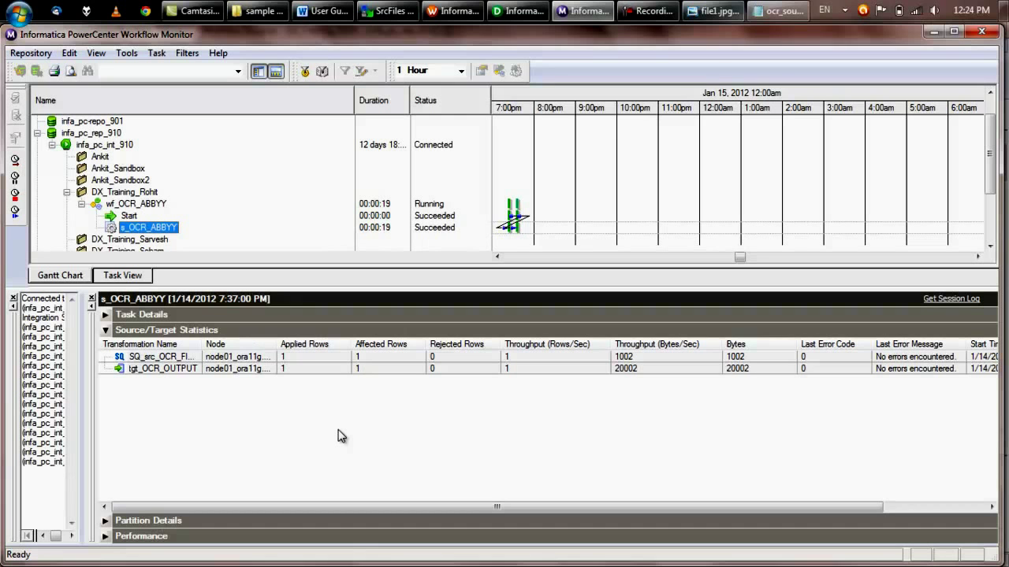
# In WinSCP, open the server folder 9.1.0/server/infa_shared/TgtFiles and refresh its file listing
pyautogui.click(407, 8)
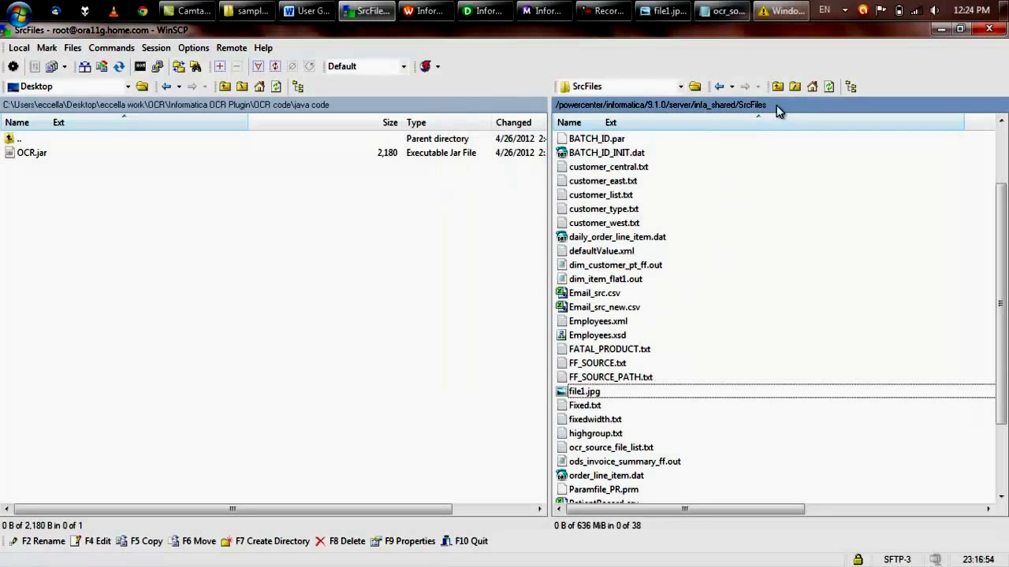
pyautogui.click(778, 87)
pyautogui.doubleClick(589, 291)
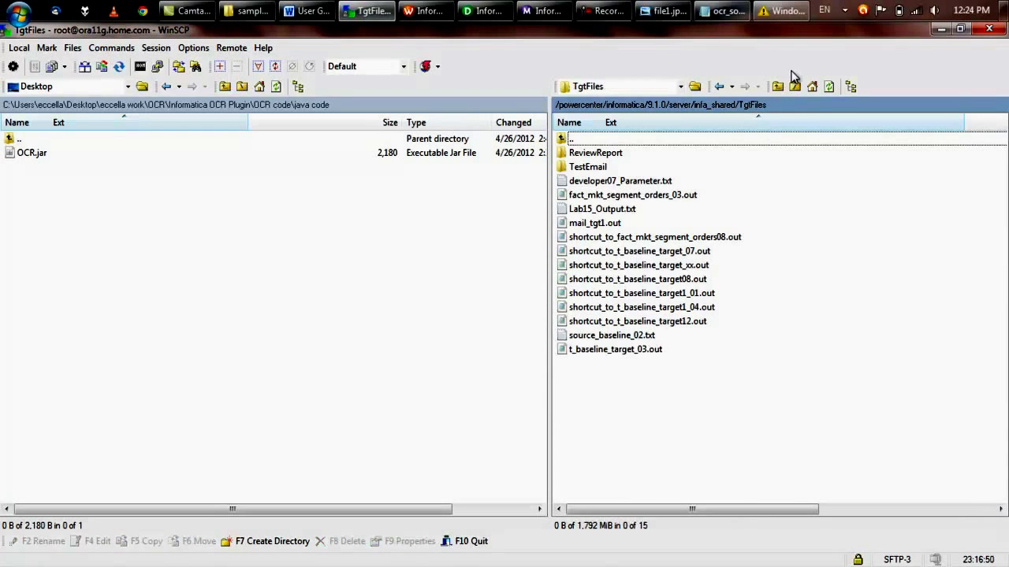
pyautogui.click(828, 86)
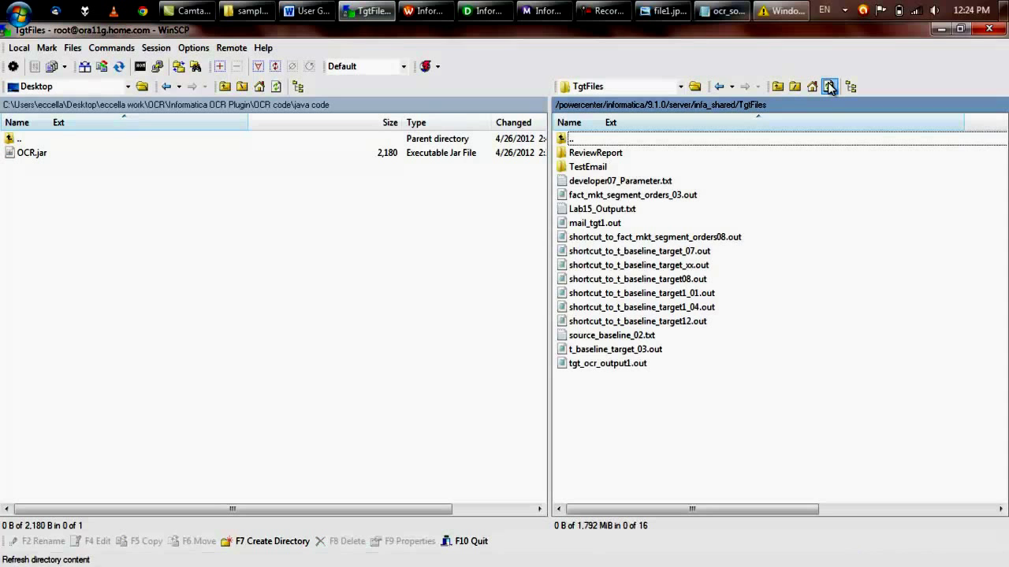
# Open tgt_ocr_output1.out from the TgtFiles folder, review the full extracted text and close the file
pyautogui.click(617, 366)
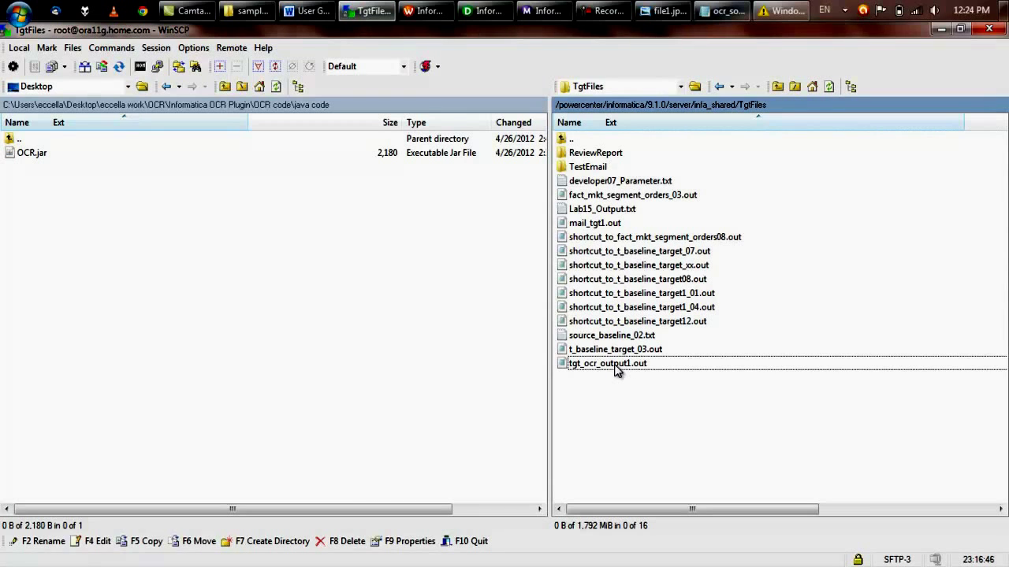
pyautogui.doubleClick(615, 364)
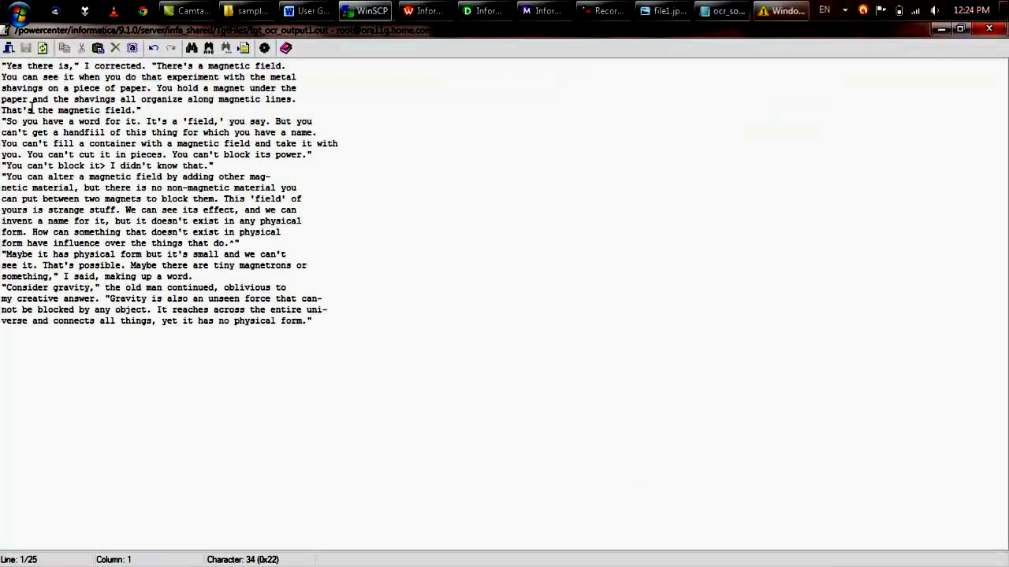
pyautogui.moveTo(11, 71); pyautogui.dragTo(326, 322)
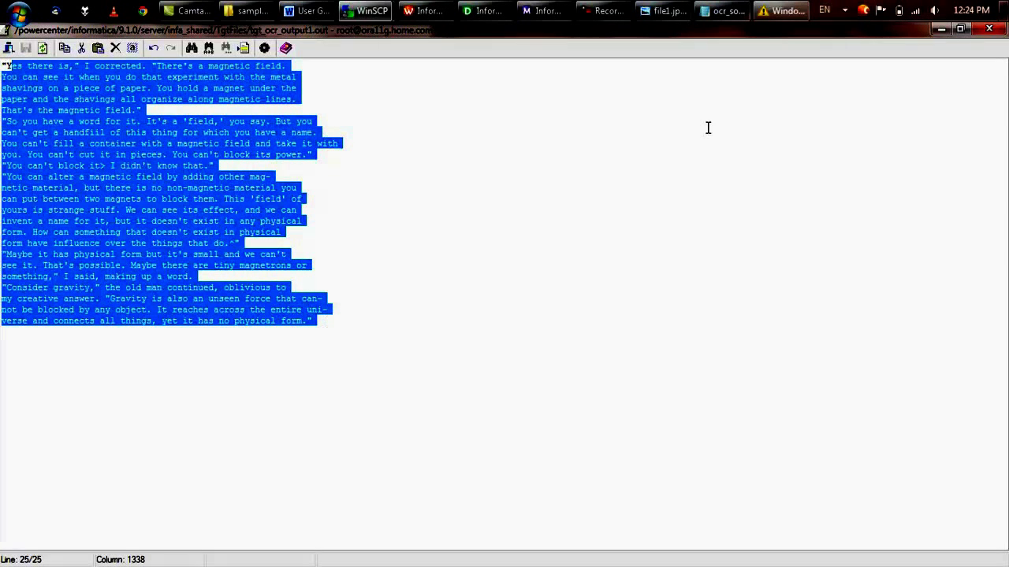
pyautogui.click(989, 29)
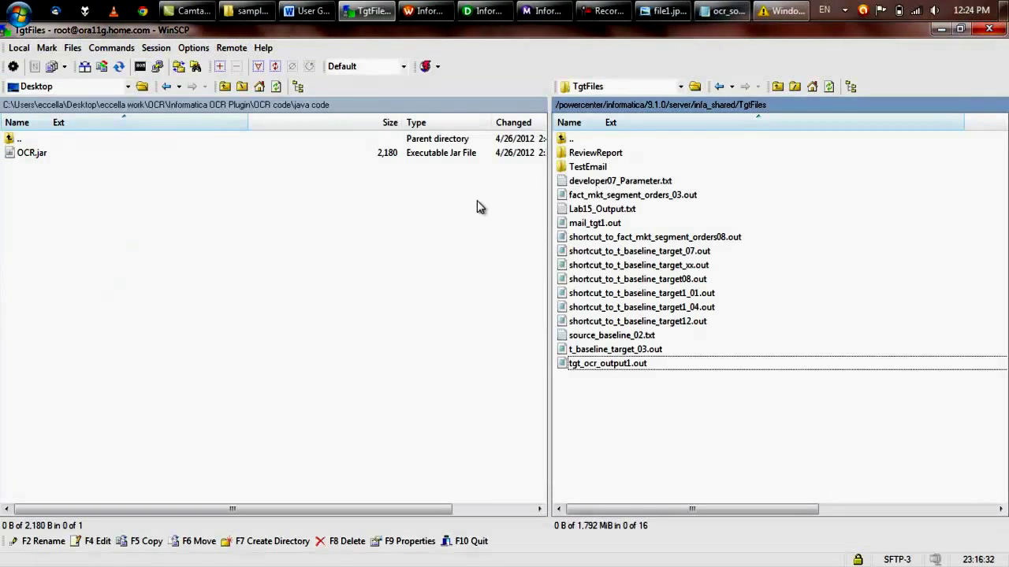
pyautogui.click(308, 12)
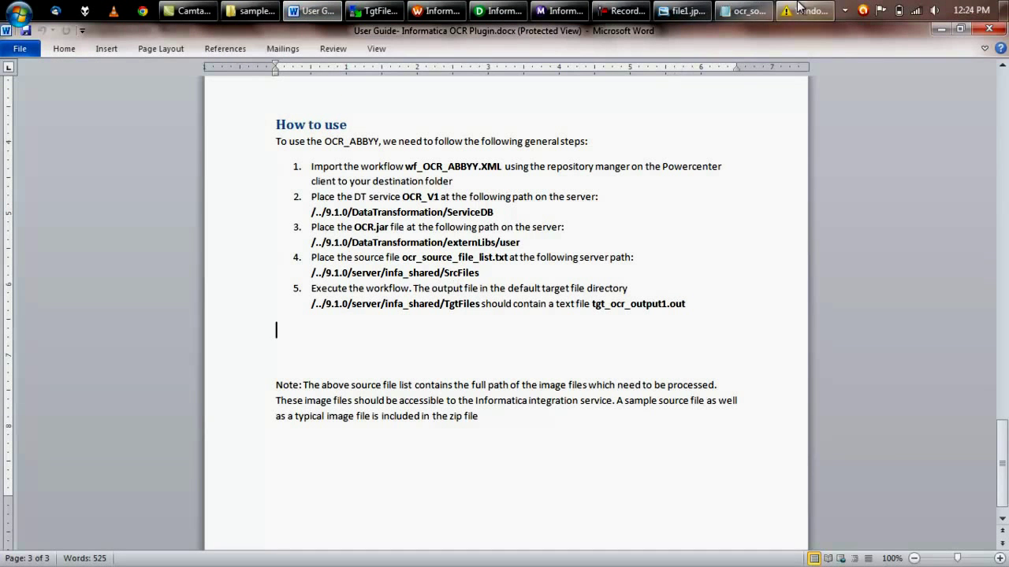
pyautogui.click(620, 10)
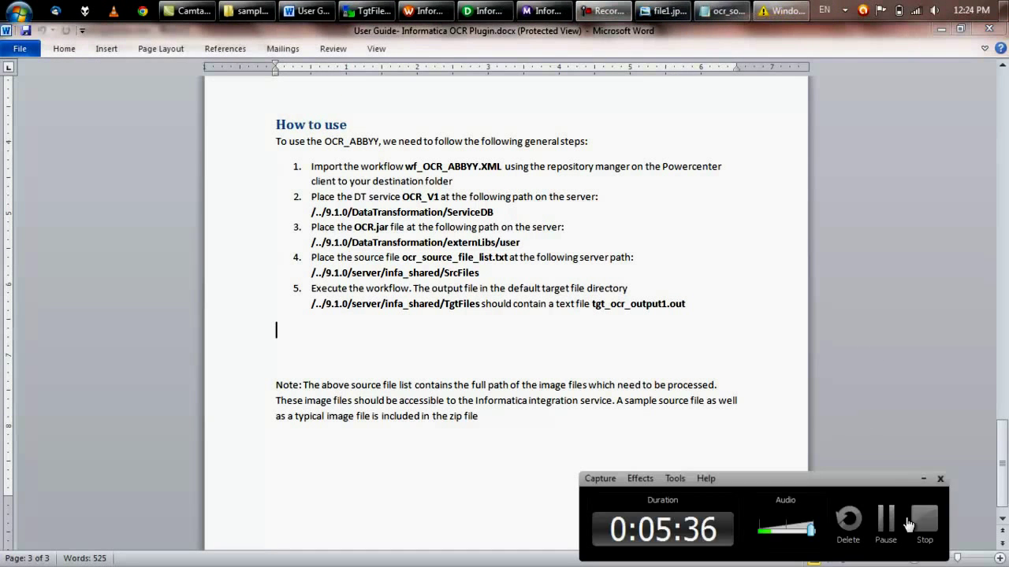